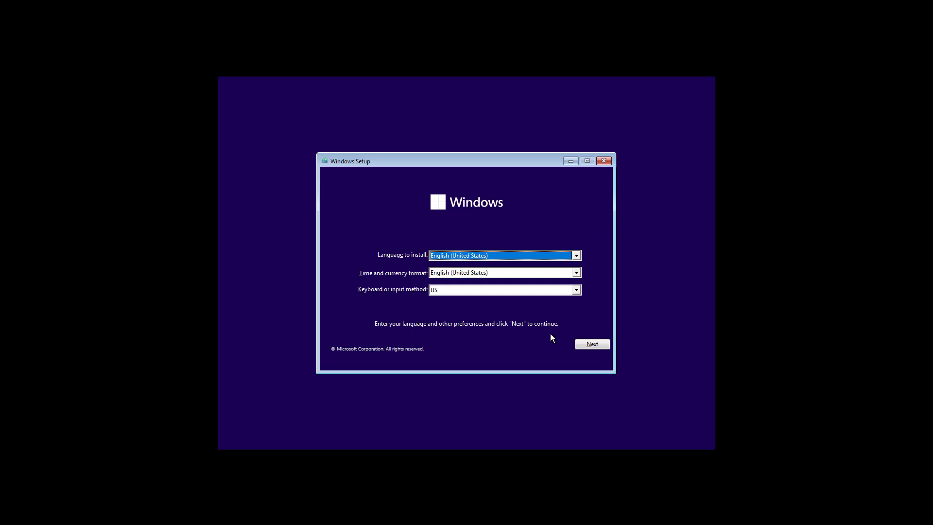
# Step: Accept the language preferences and open Command Prompt from Troubleshoot's advanced options
pyautogui.click(589, 341)
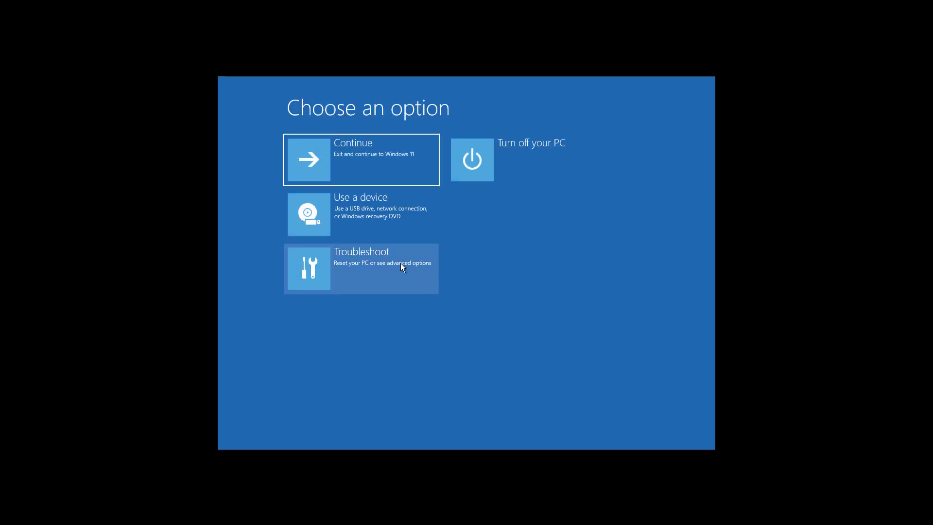
pyautogui.click(400, 267)
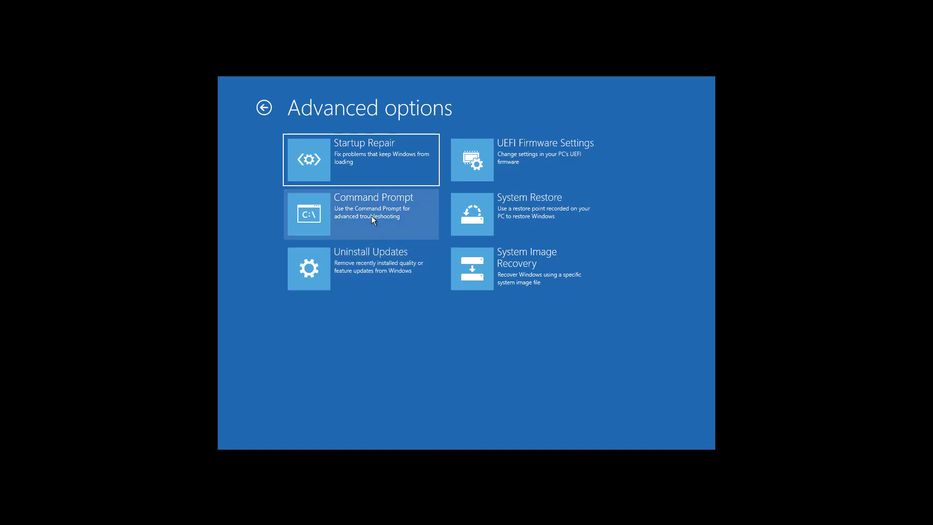
pyautogui.click(370, 216)
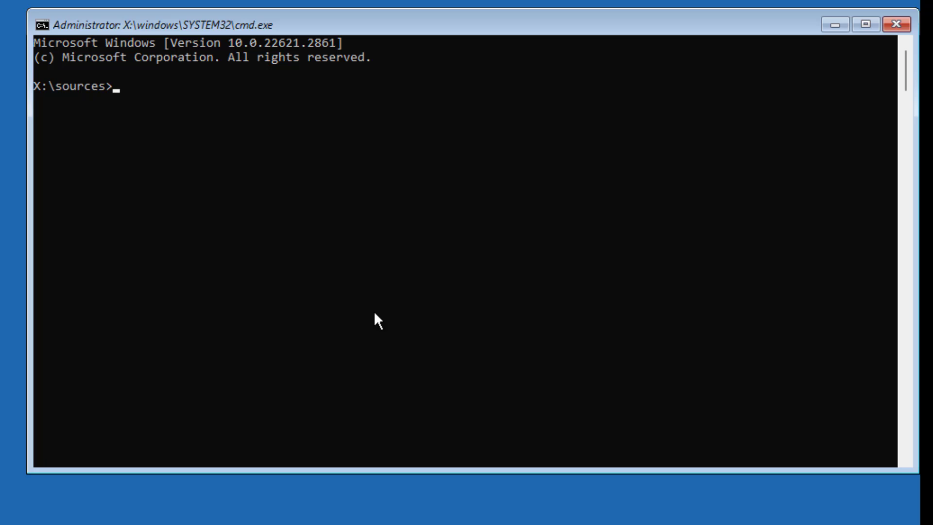
pyautogui.write('diskpart')
# Step: Start DiskPart, list the disks, and select the single 64 GB Disk 0
pyautogui.press('Return')
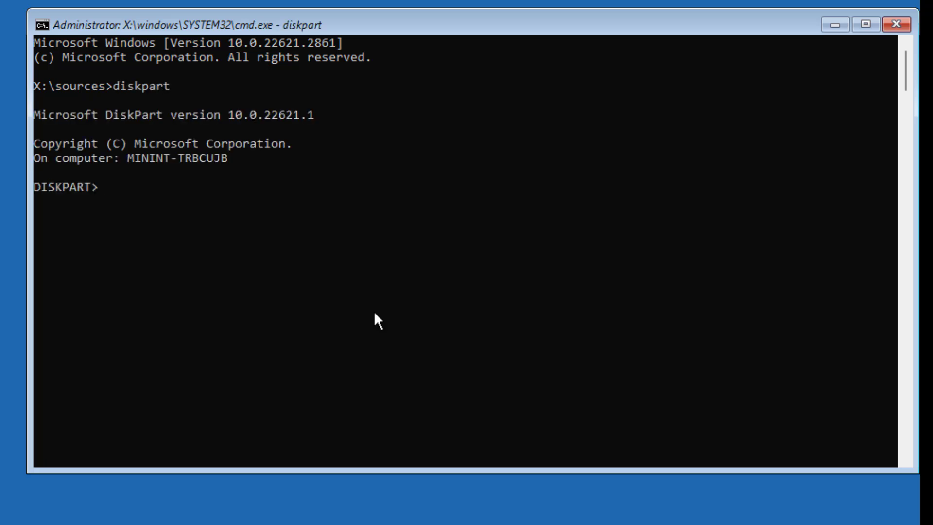
pyautogui.write('li')
pyautogui.write('st disk')
pyautogui.press('Return')
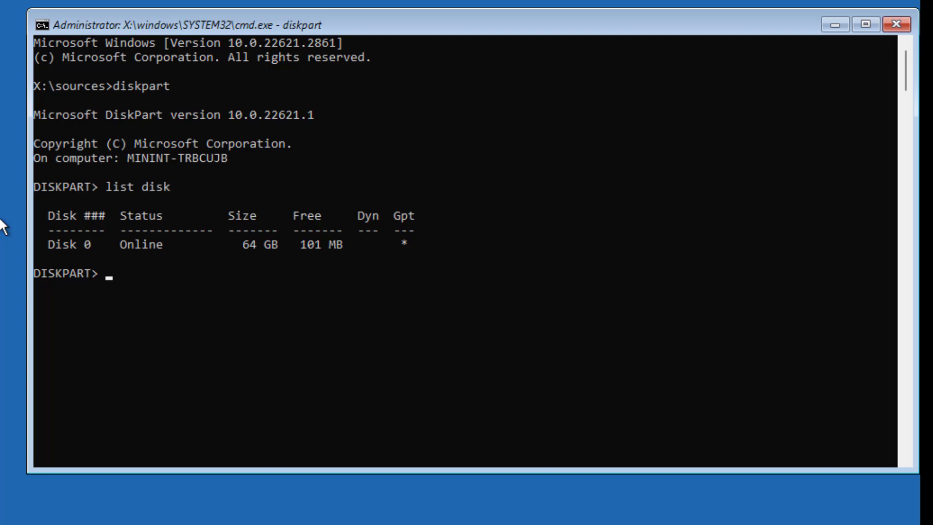
pyautogui.moveTo(414, 243); pyautogui.dragTo(47, 245)
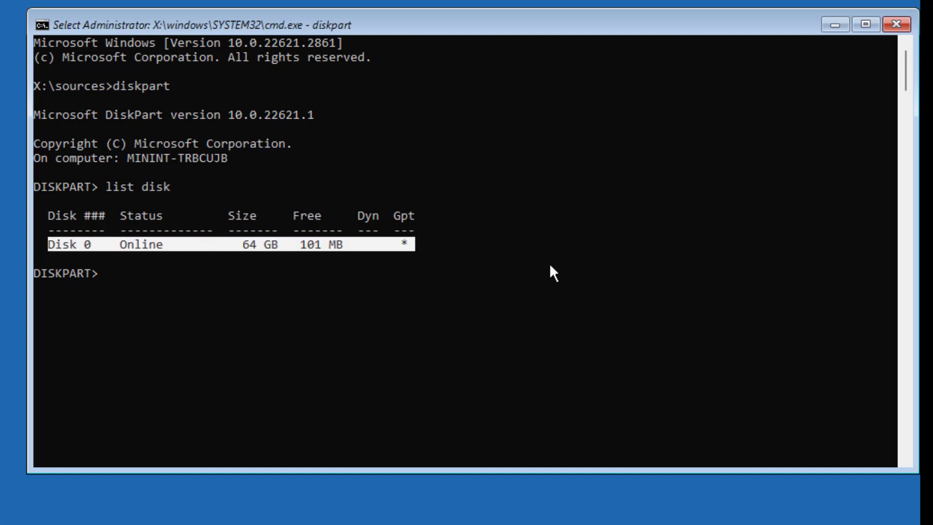
pyautogui.write('sel')
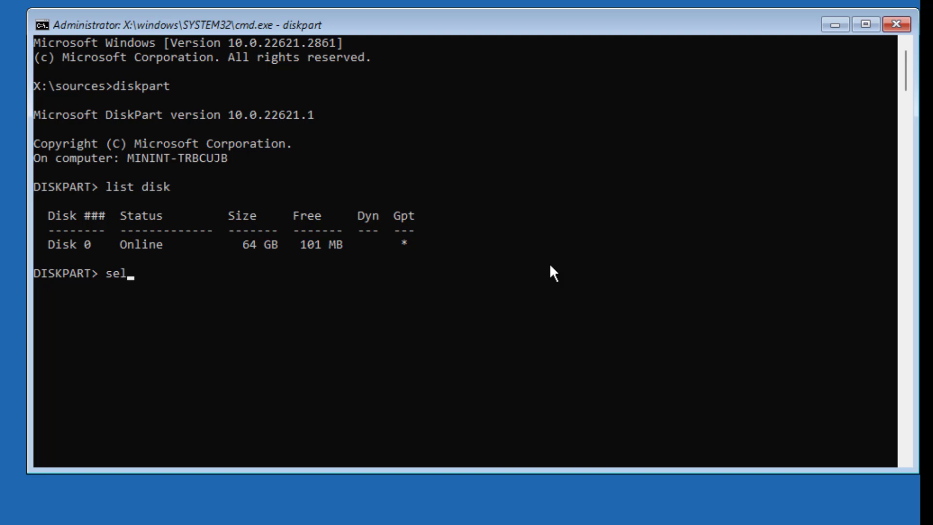
pyautogui.write(' disk ')
pyautogui.write('0')
pyautogui.press('Return')
pyautogui.write('is')
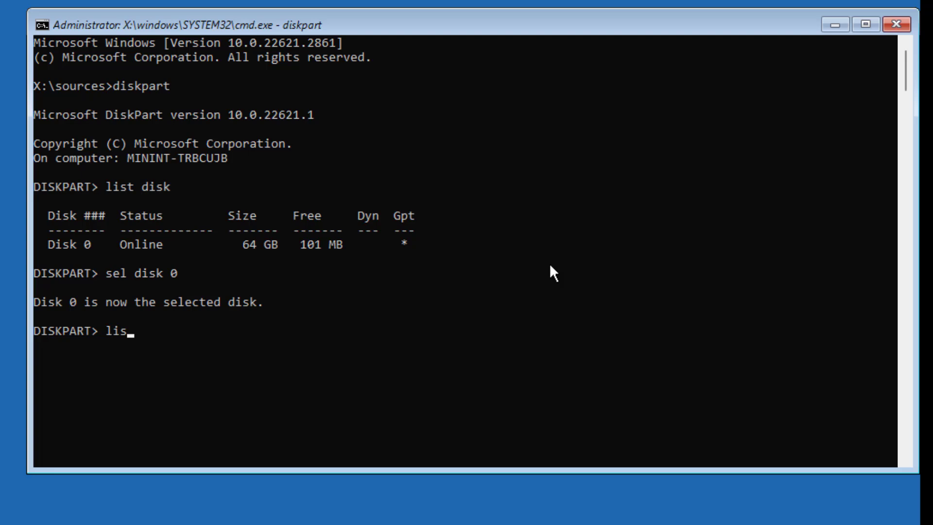
pyautogui.write('t part')
# Step: List Disk 0's partitions with list part
pyautogui.press('Return')
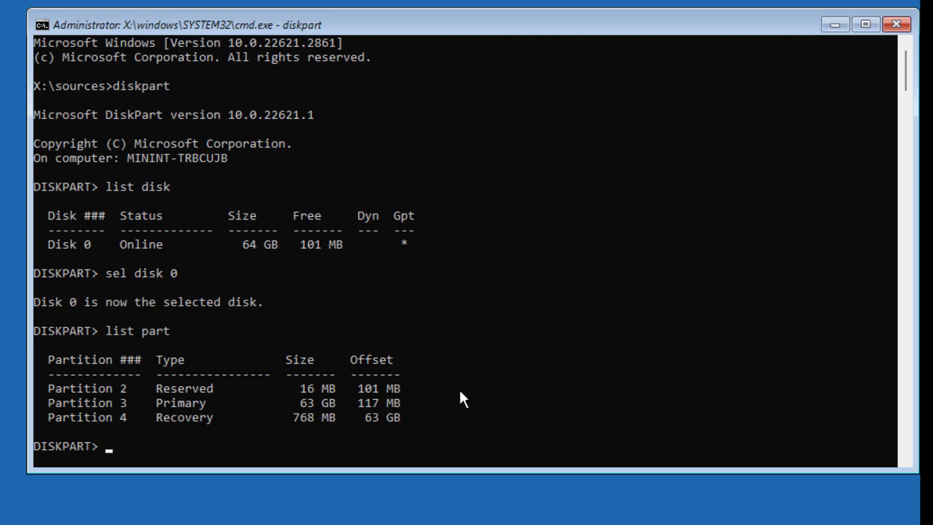
pyautogui.write('create')
pyautogui.write(' part')
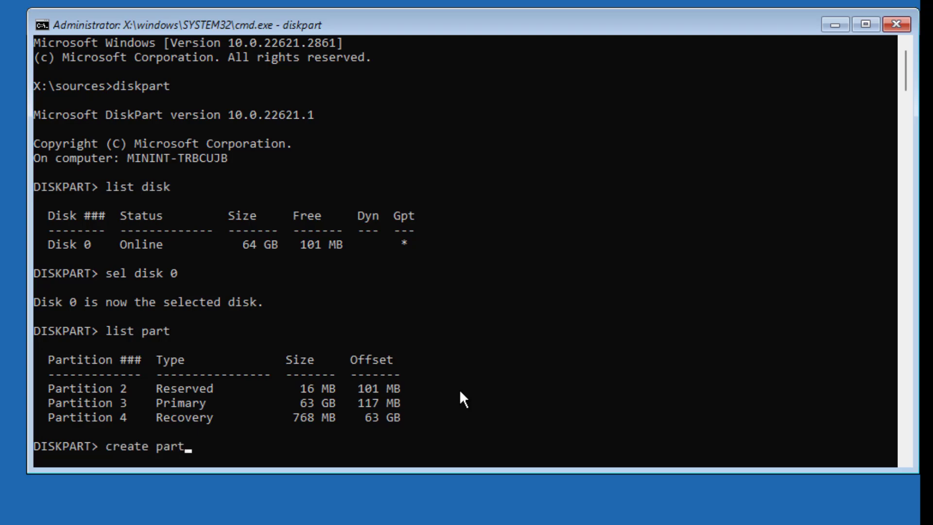
pyautogui.write(' efi')
pyautogui.write(' size')
pyautogui.write('=1024')
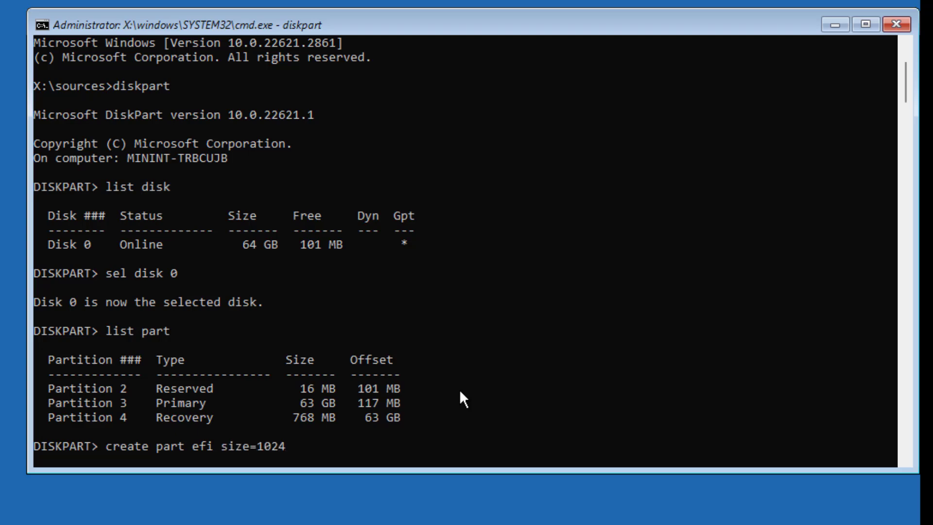
# Step: Attempt create part efi size=1024 and highlight the 'no usable free extent' error
pyautogui.press('Return')
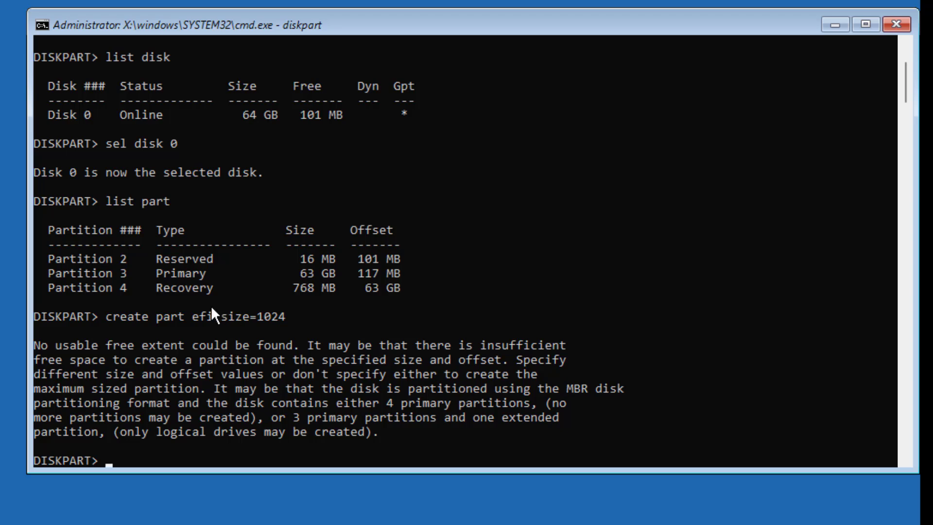
pyautogui.moveTo(39, 345)
pyautogui.mouseDown()
pyautogui.moveTo(508, 363)
pyautogui.moveTo(314, 363)
pyautogui.mouseUp()
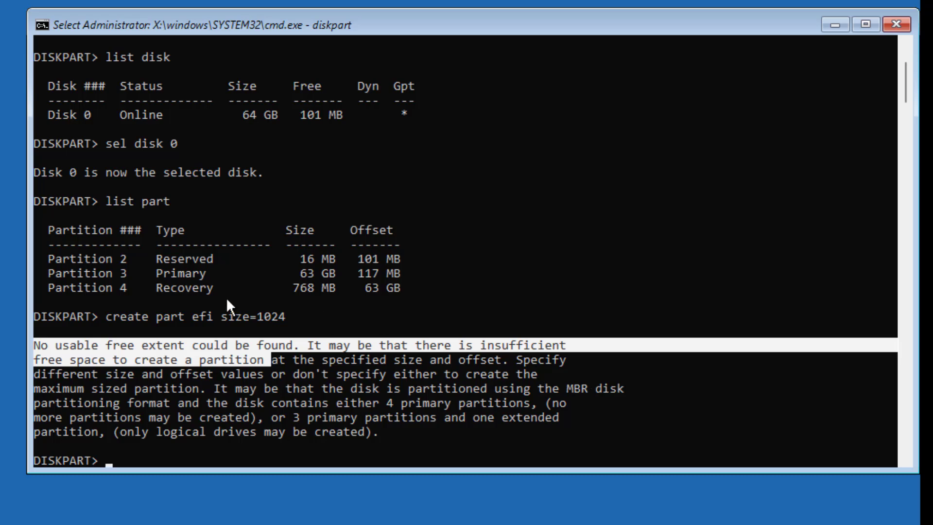
# Step: Copy the Partition 3 row, select partition 3, and shrink it by 1024 MB
pyautogui.click(48, 272)
pyautogui.moveTo(47, 272)
pyautogui.mouseDown()
pyautogui.moveTo(194, 279)
pyautogui.moveTo(406, 271)
pyautogui.mouseUp()
pyautogui.rightClick(406, 271)
pyautogui.write('sel')
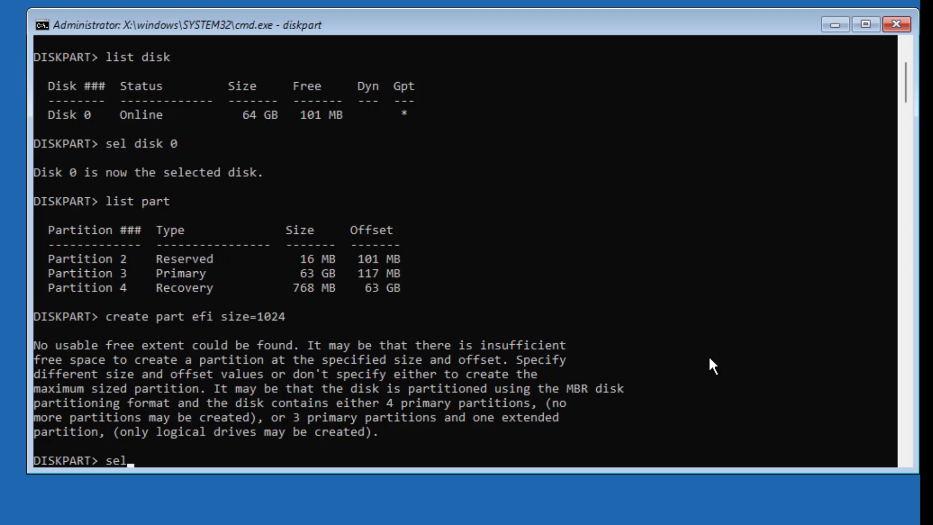
pyautogui.write('ect')
pyautogui.write(' part 3')
pyautogui.press('Return')
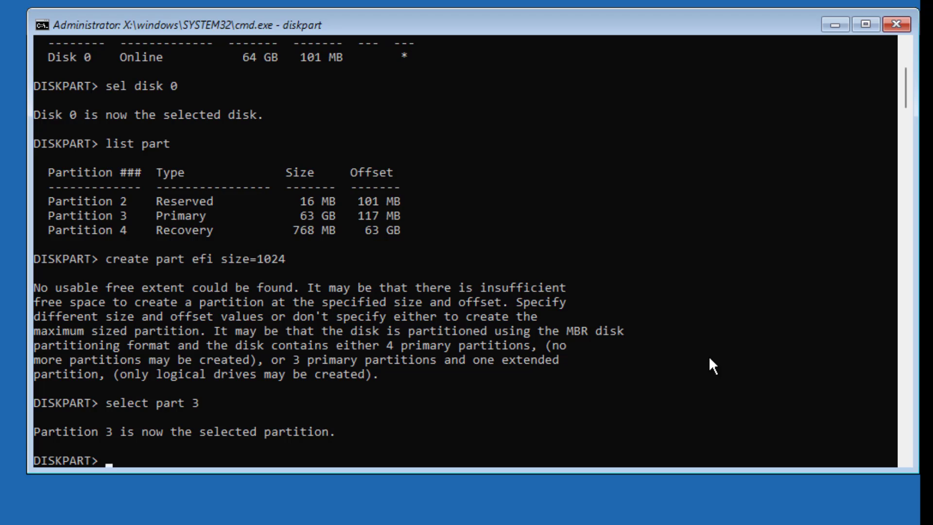
pyautogui.write('shrink')
pyautogui.write(' des')
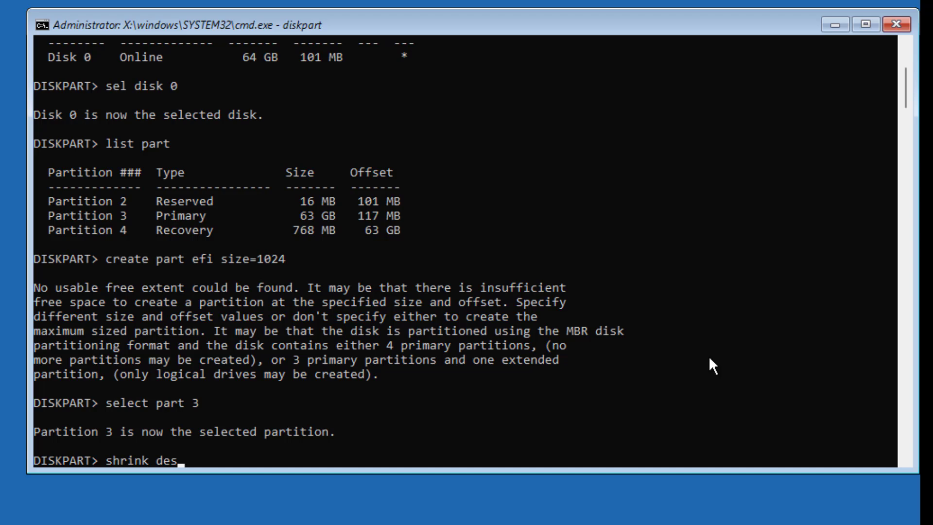
pyautogui.write('ired=1')
pyautogui.write('024')
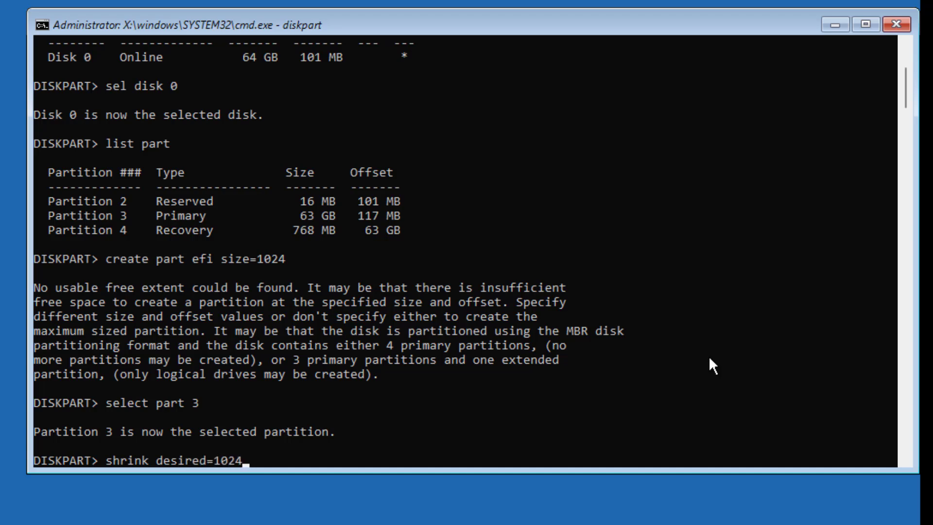
pyautogui.press('Return')
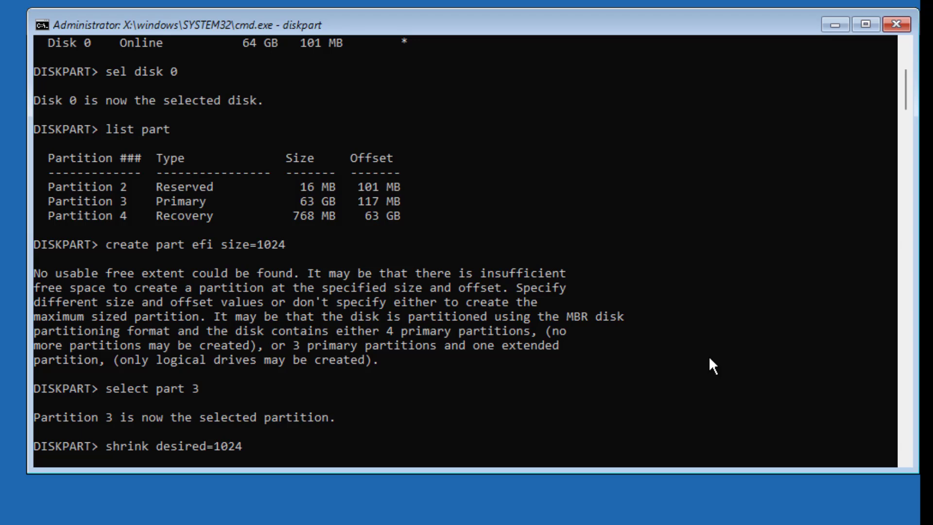
pyautogui.write('c')
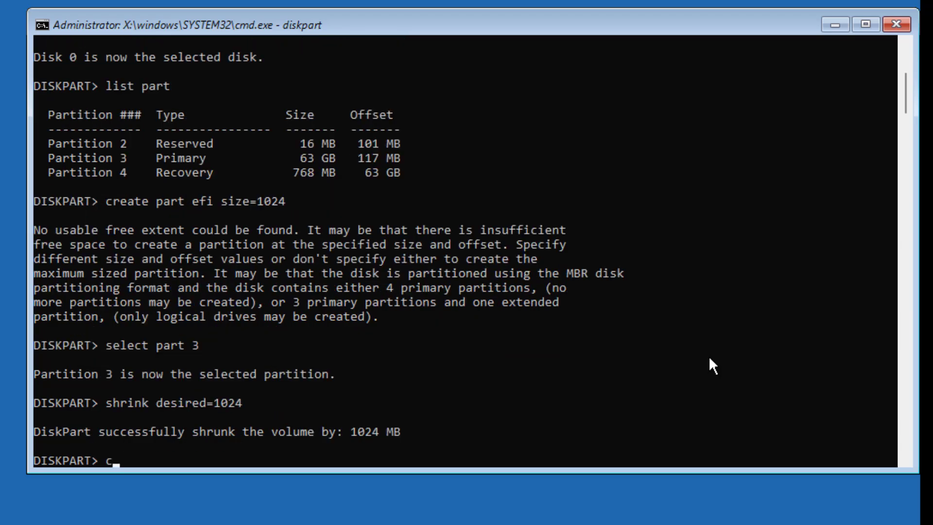
pyautogui.write('reate par')
pyautogui.write('t efi si')
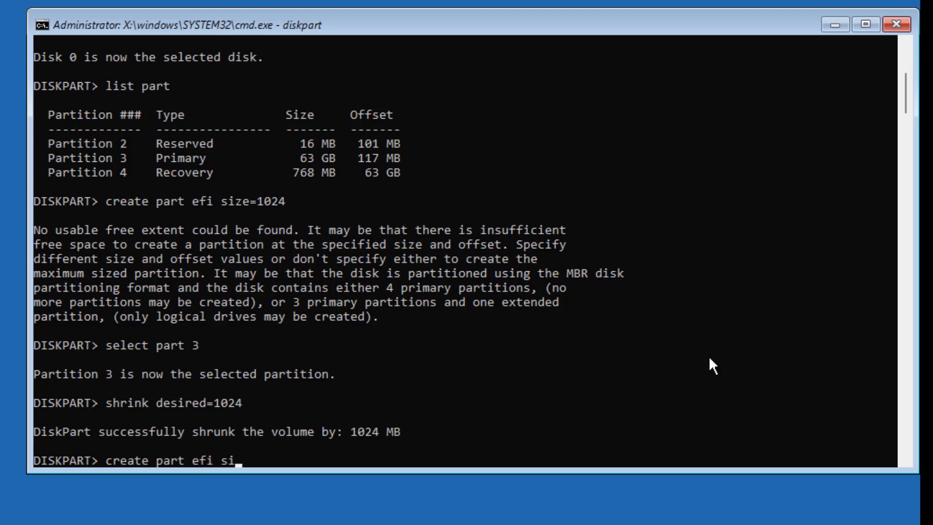
pyautogui.write('ze=1')
pyautogui.write('024')
# Step: Run create part efi size=1024 in the space freed by the shrink
pyautogui.press('Return')
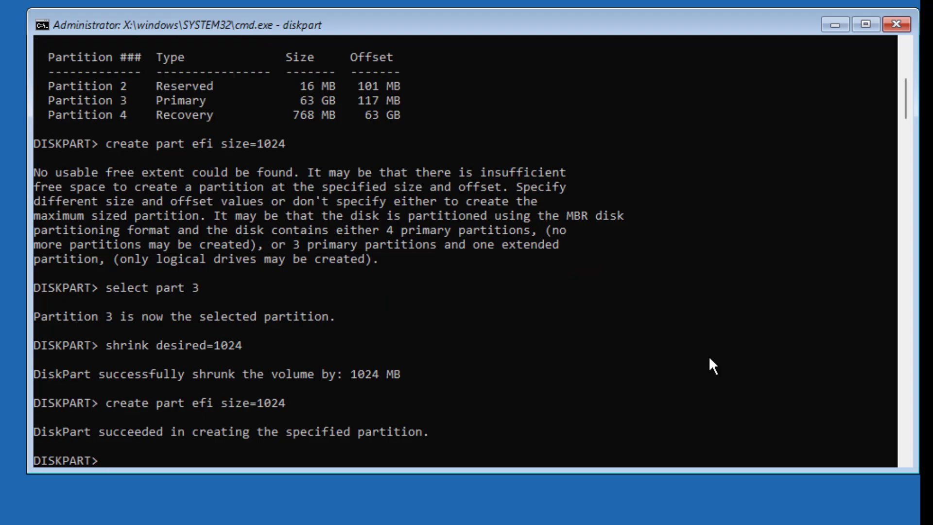
pyautogui.write('format fs')
pyautogui.write('=')
pyautogui.write('fa')
pyautogui.write('at')
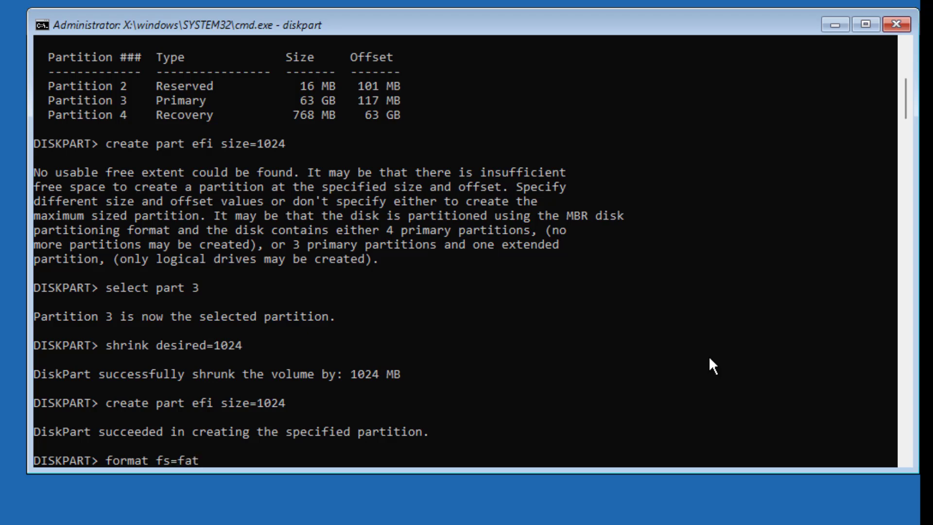
pyautogui.write('32 ')
pyautogui.write('quick')
# Step: Quick-format the new EFI partition as FAT32
pyautogui.press('Return')
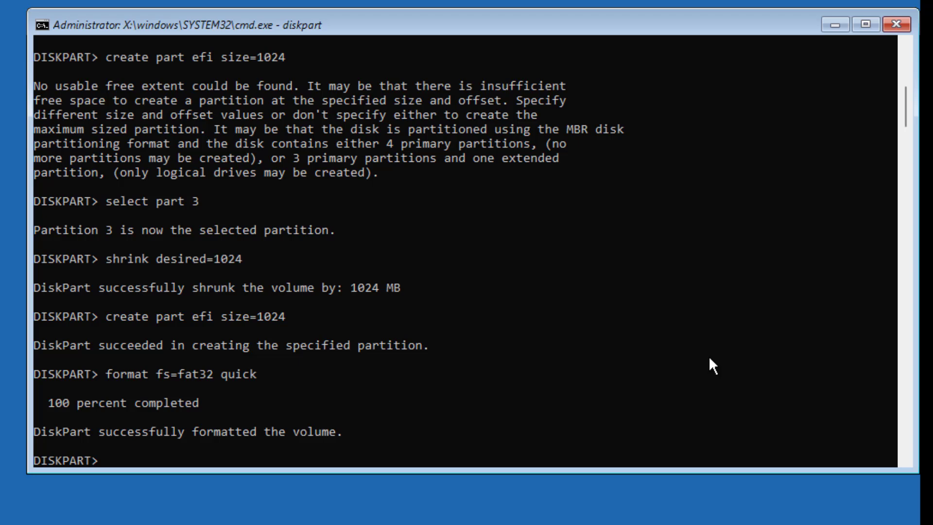
pyautogui.write('assi')
pyautogui.write('gn ')
pyautogui.write('lett')
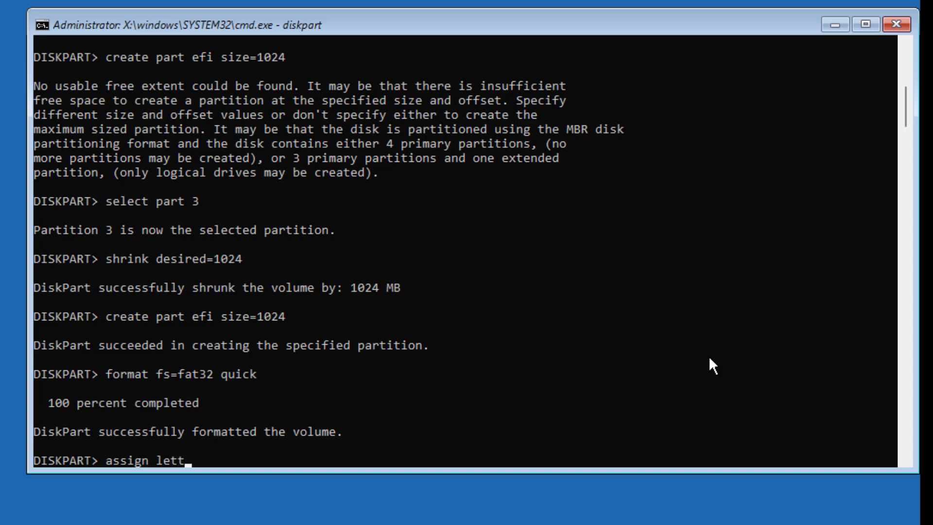
pyautogui.write('er=')
pyautogui.write('p')
# Step: Assign letter P, exit DiskPart, and list C: to confirm the Windows folder
pyautogui.press('Return')
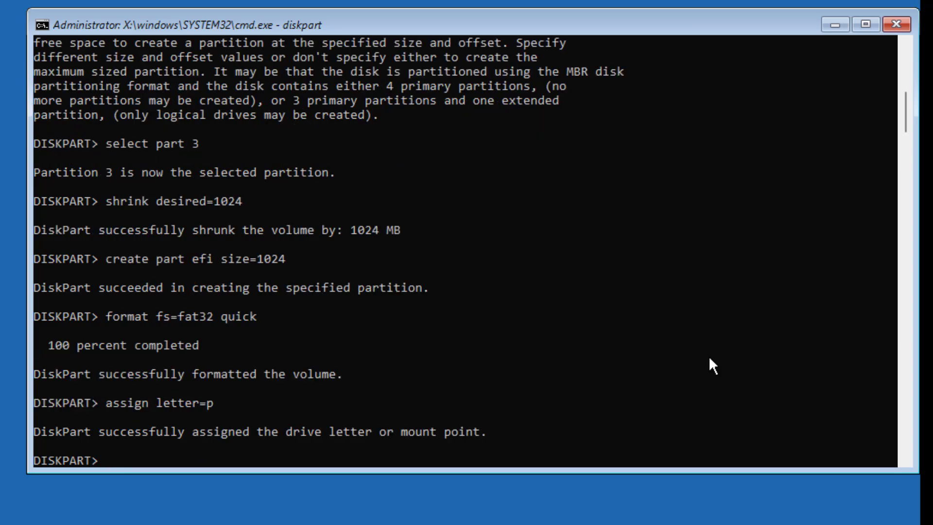
pyautogui.write('exit')
pyautogui.press('Return')
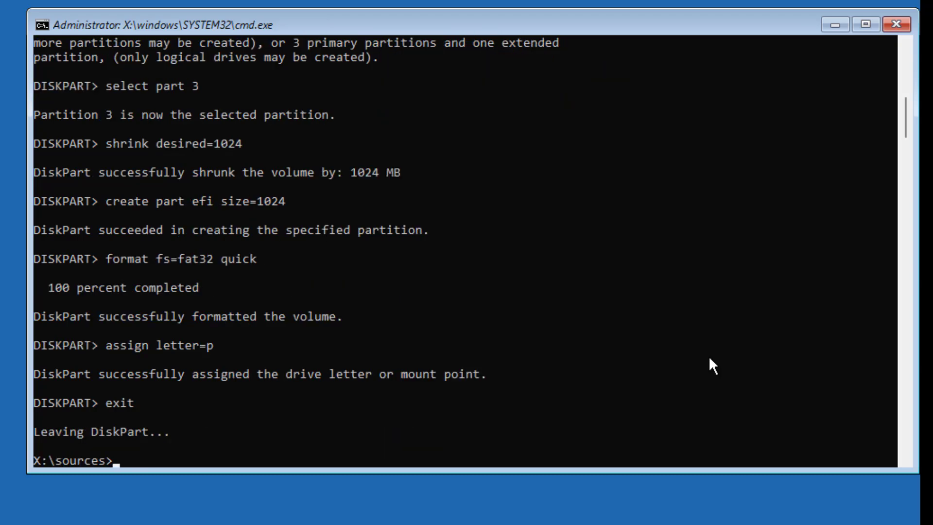
pyautogui.write('c:')
pyautogui.press('Return')
pyautogui.write('dir')
pyautogui.press('Return')
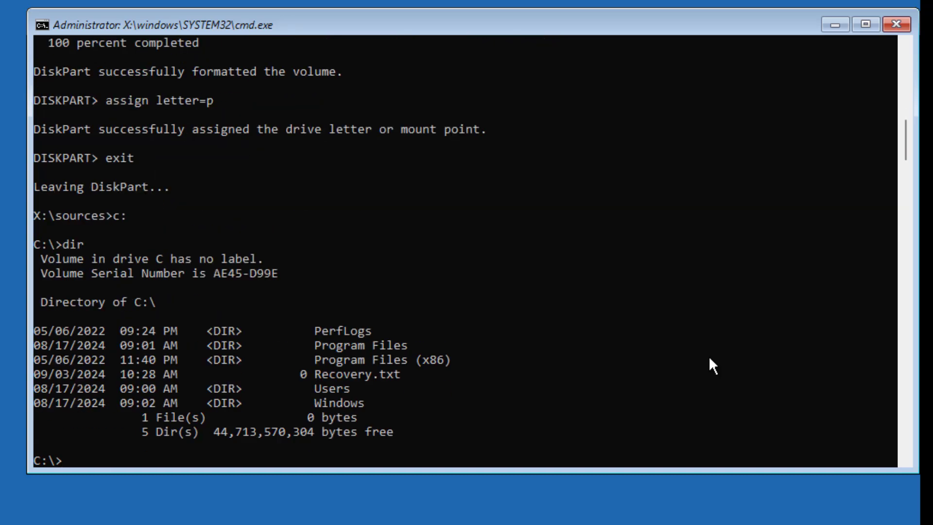
pyautogui.moveTo(378, 405); pyautogui.dragTo(120, 405)
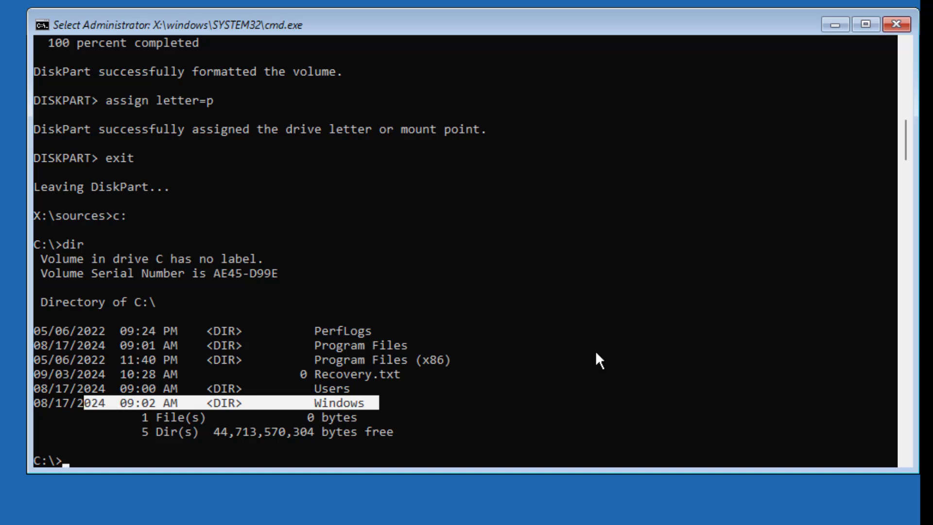
pyautogui.press('Escape')
pyautogui.write('x:')
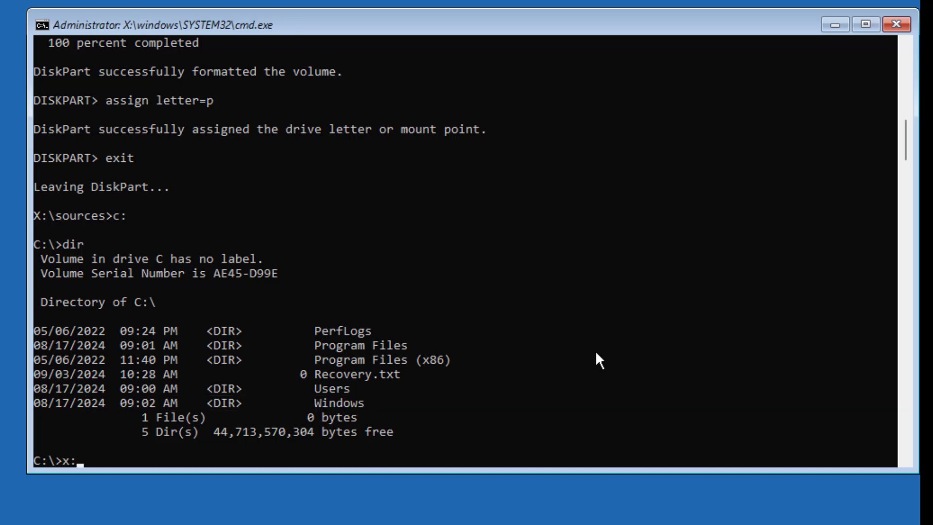
# Step: Switch to X: and write UEFI boot files to P: with bcdboot c:\windows
pyautogui.press('Return')
pyautogui.write('bcd')
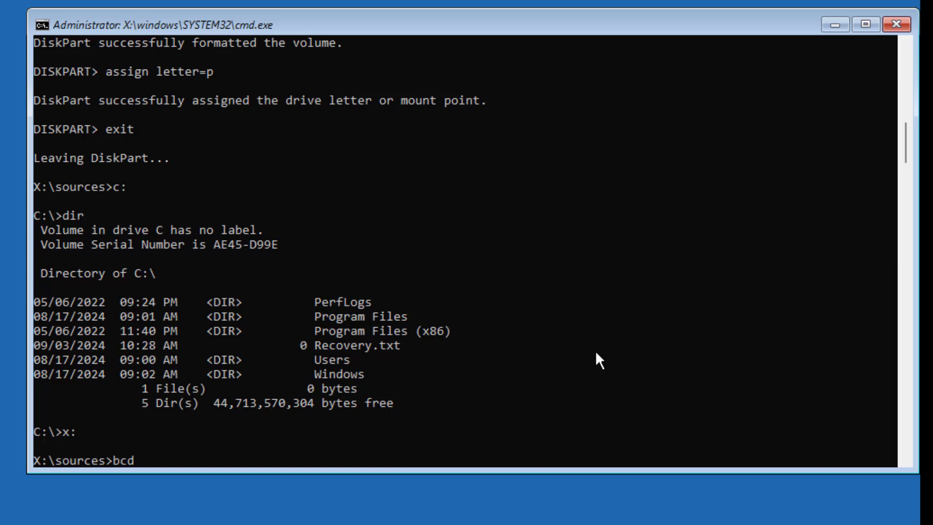
pyautogui.write('boot c')
pyautogui.write(':\\')
pyautogui.write('windows ')
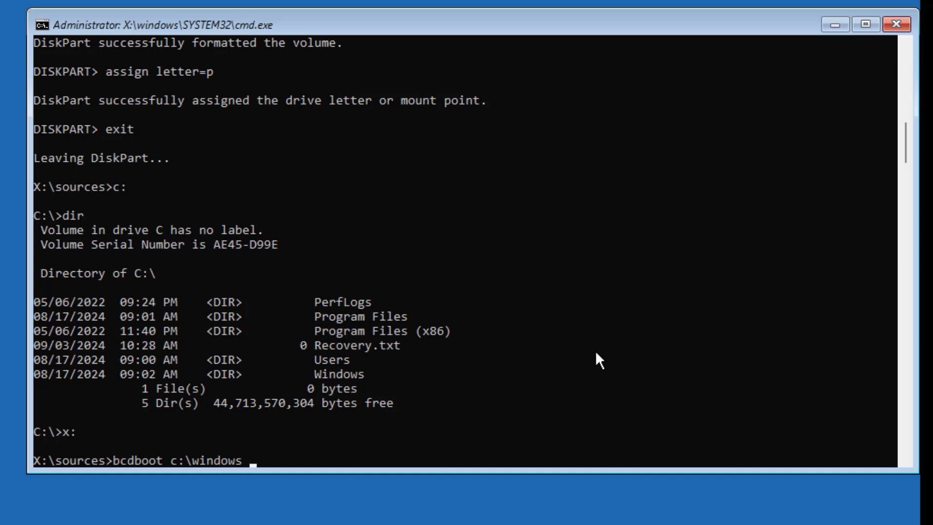
pyautogui.write('/s')
pyautogui.write('p:')
pyautogui.write(' /f u')
pyautogui.write('efi')
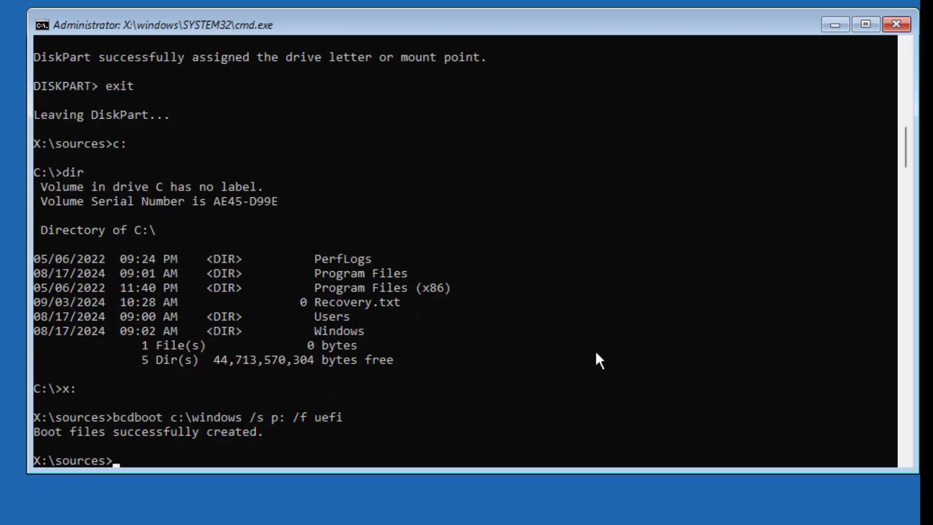
pyautogui.write('ex')
pyautogui.write('it')
# Step: Exit the Command Prompt to return to the Choose an option screen
pyautogui.press('Return')
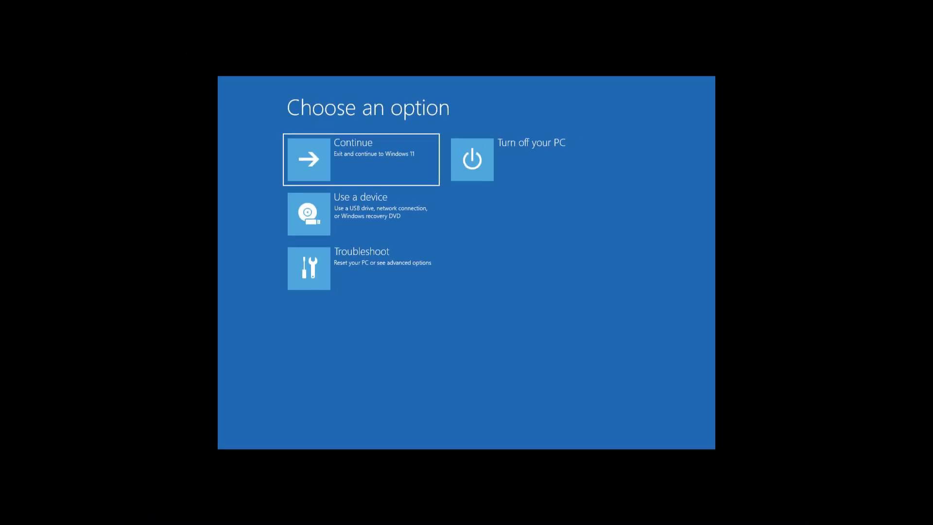